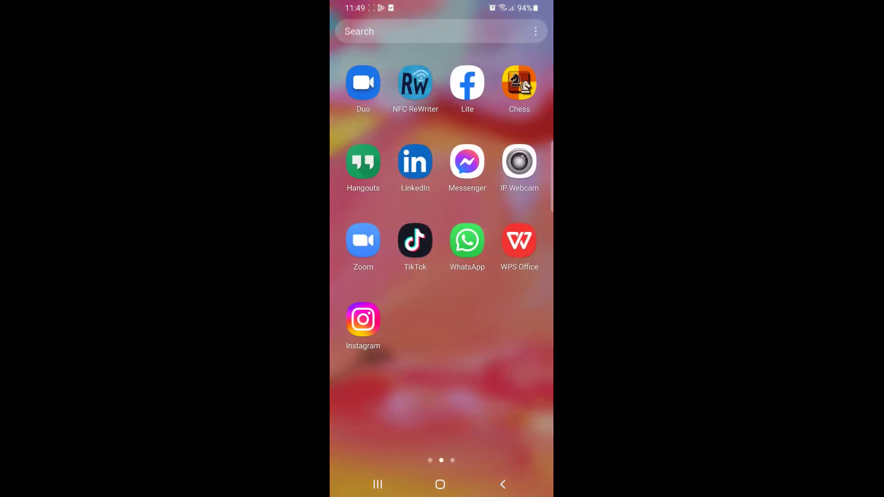
Step: Launch Instagram from the app drawer to show the account's profile with one post
left_click(363, 319)
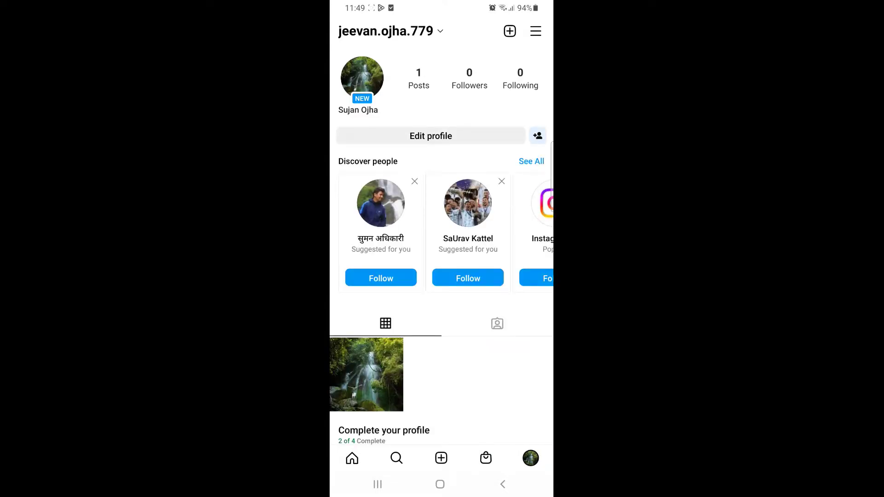
Step: Log out of the Instagram account from Settings and confirm the logout
left_click(535, 31)
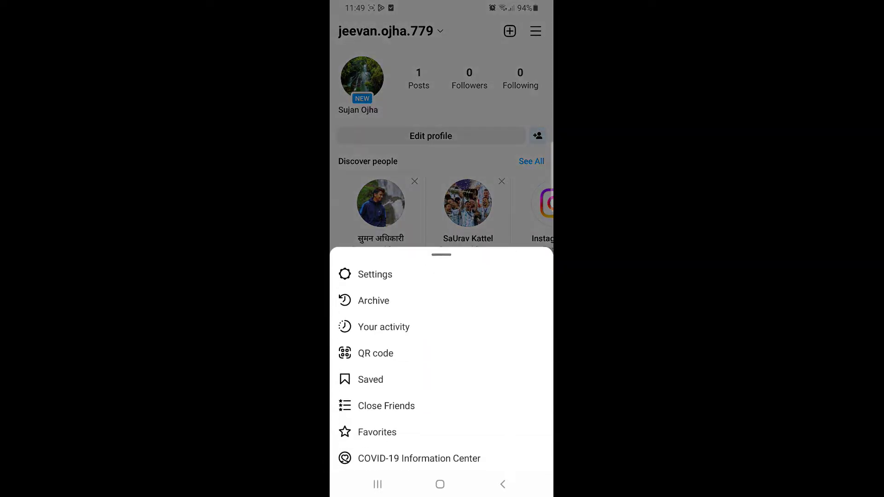
left_click(375, 274)
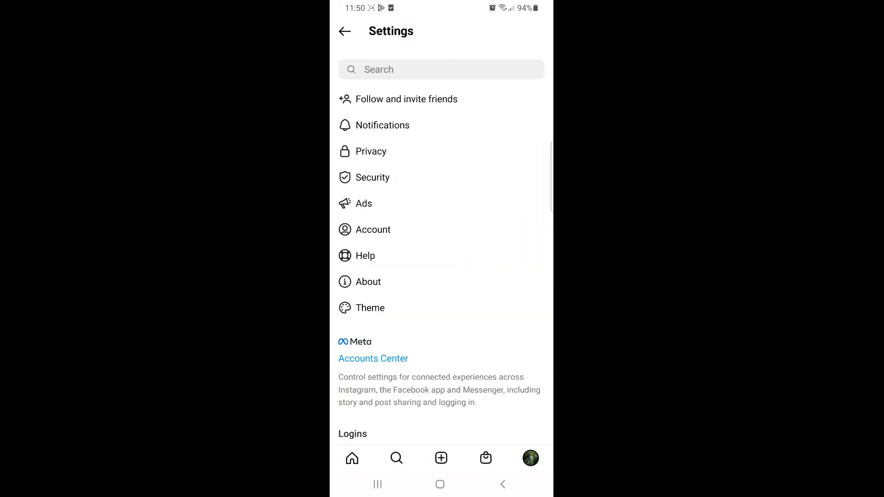
scroll(440, 276, "down", 2)
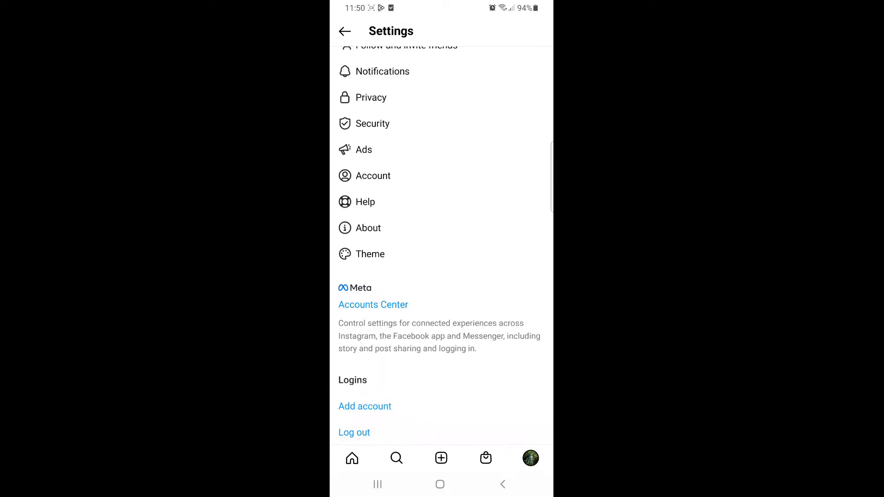
left_click(353, 433)
left_click(484, 276)
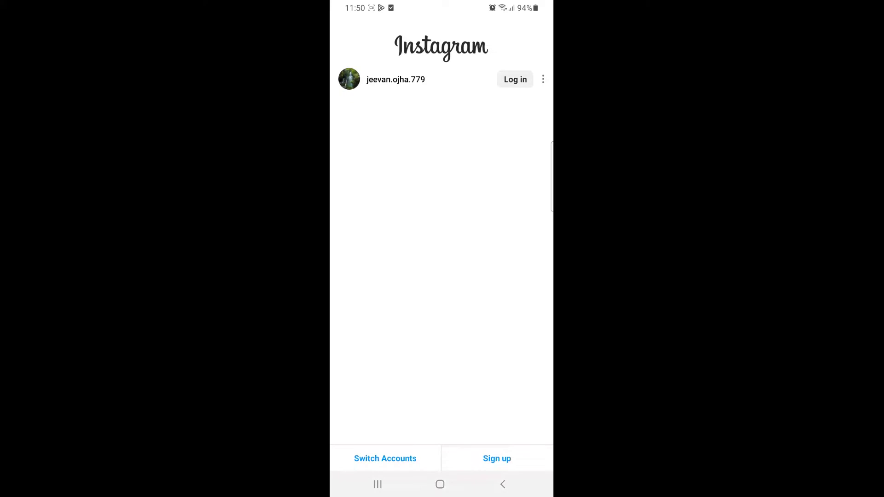
Step: Recover the saved account through Login help using the linked Facebook account
left_click(543, 80)
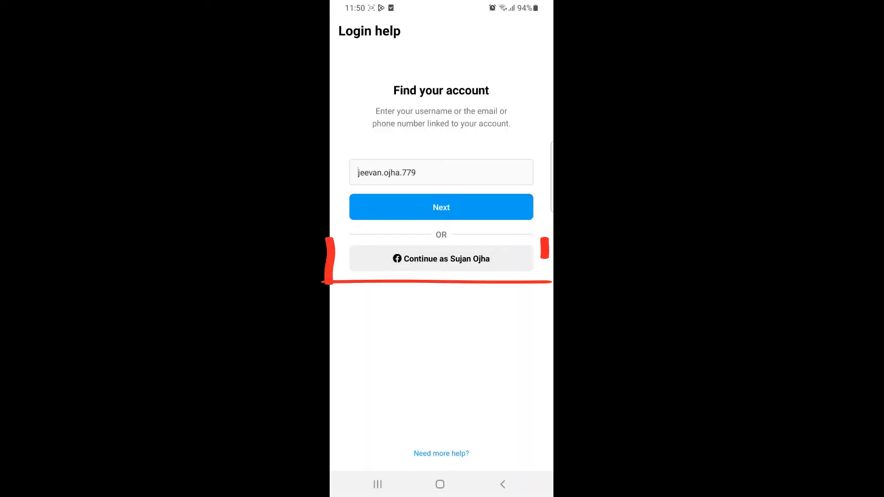
left_click(441, 258)
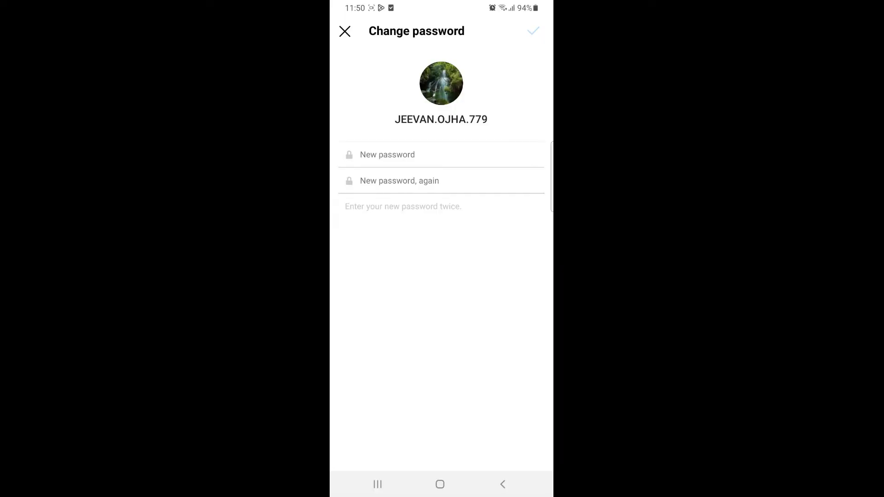
Step: Enter the new password in both fields and submit it
left_click(441, 155)
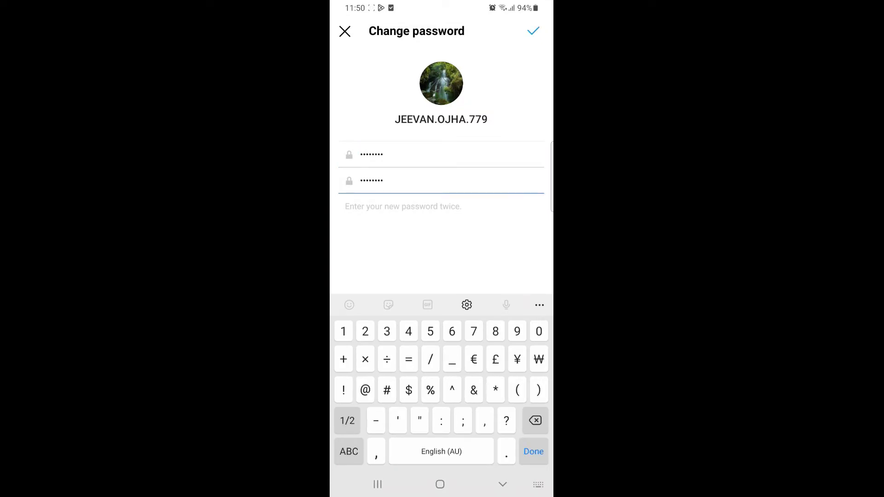
left_click(503, 484)
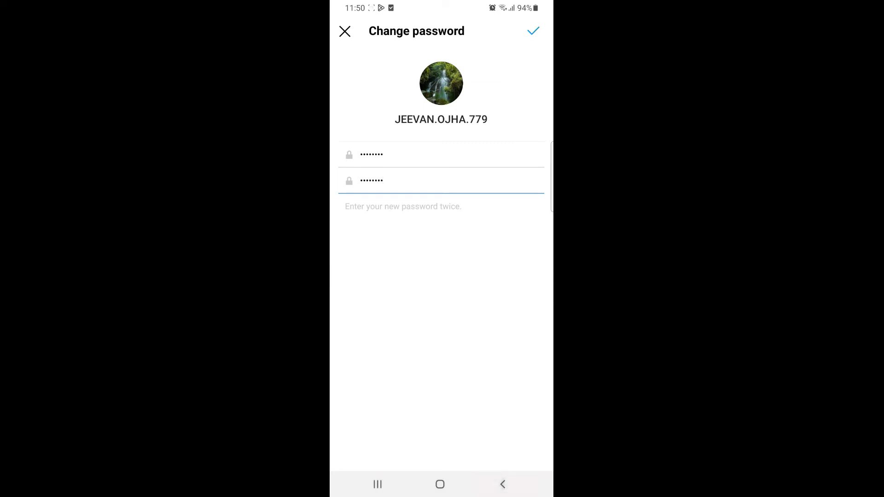
left_click(532, 30)
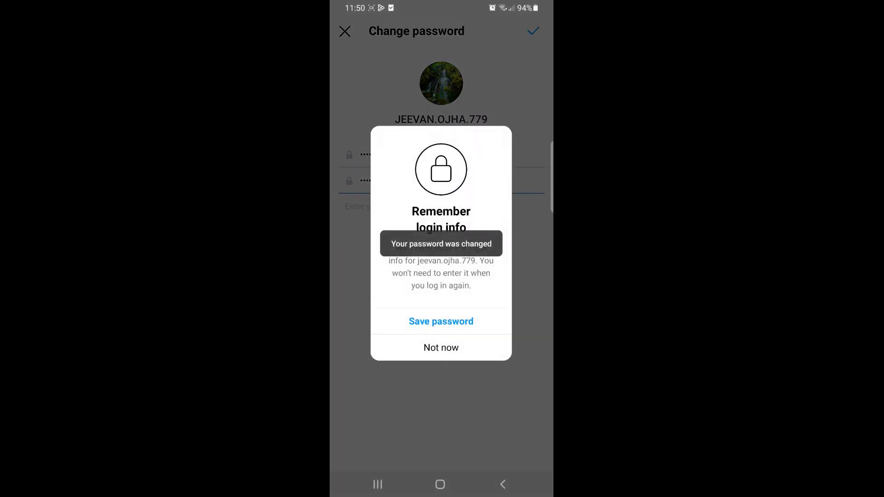
Step: Choose Not now on the Remember login info prompt
left_click(440, 347)
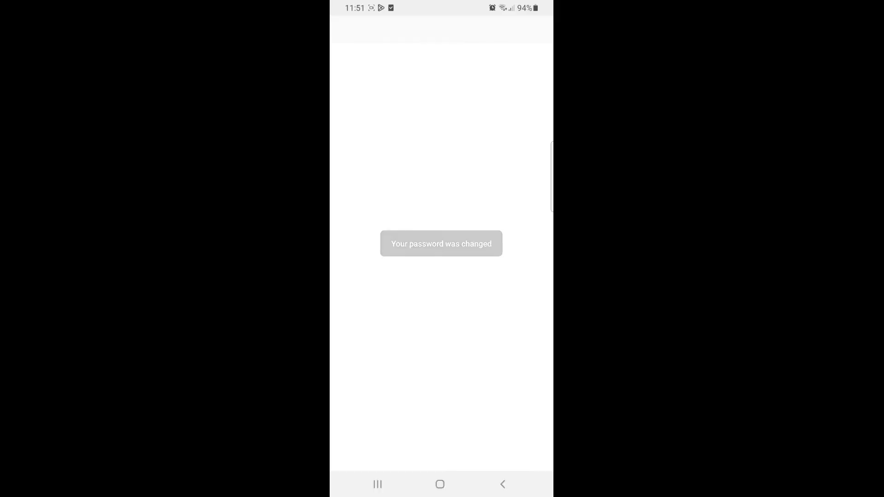